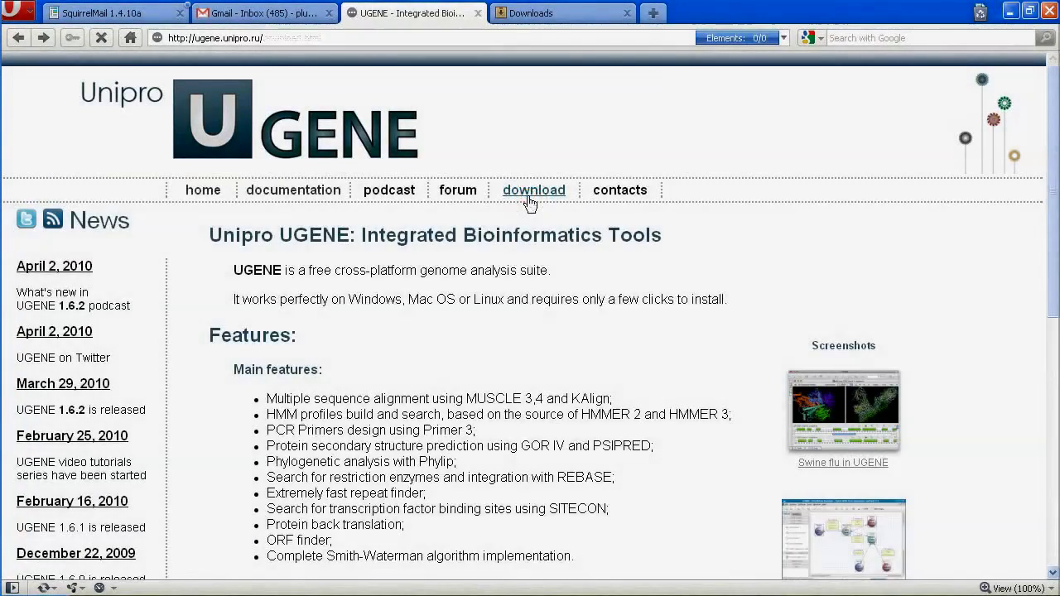
# Download and save the UGENE 1.6.2 Windows installer from the UGENE website in Opera.
pyautogui.click(530, 195)
pyautogui.click(870, 450)
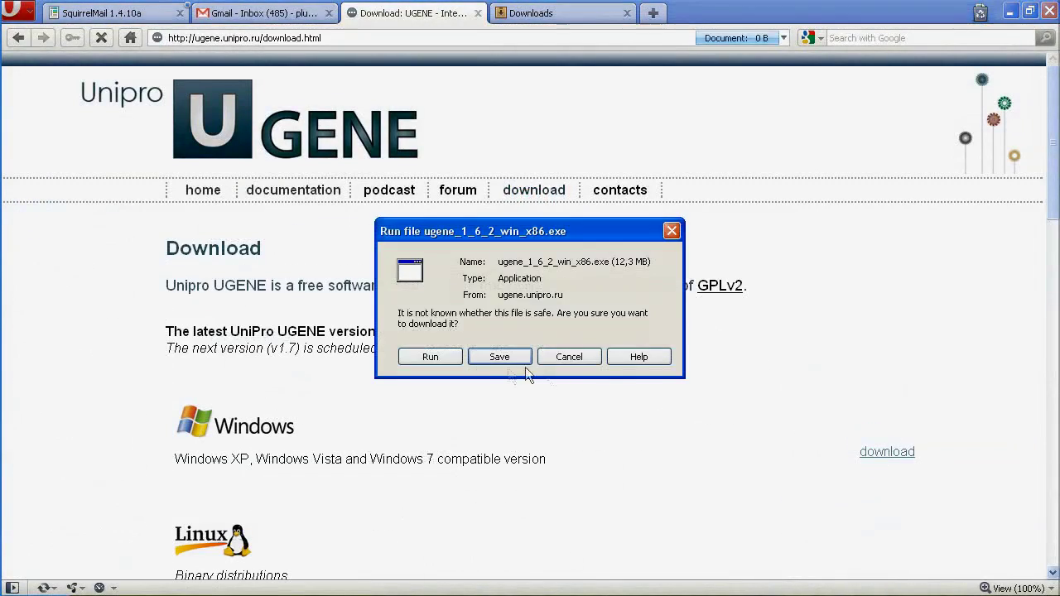
pyautogui.click(430, 357)
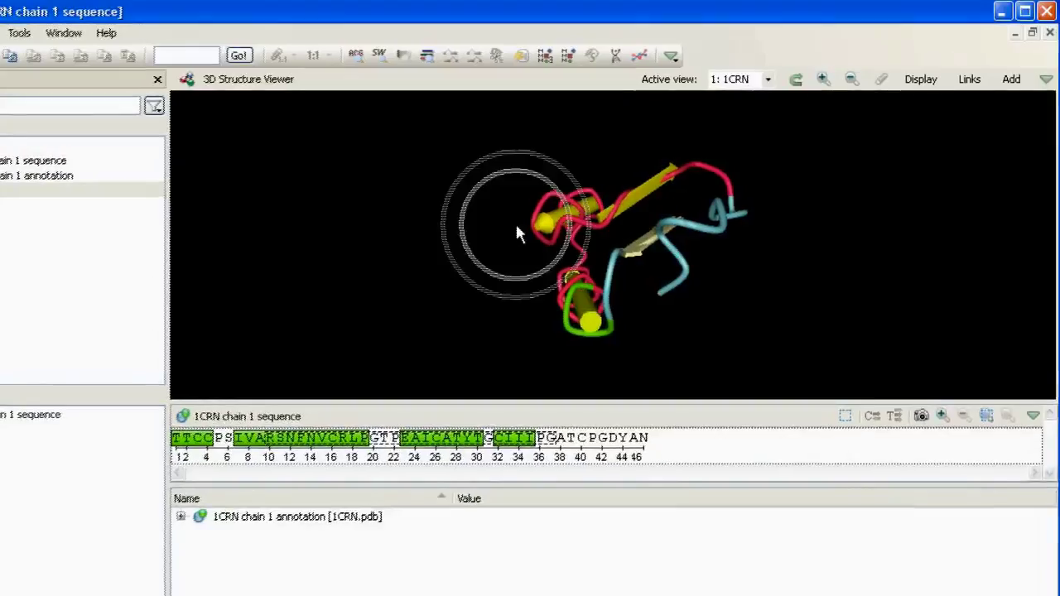
# Rotate the 1CRN protein model in the 3D viewer and scroll across the alignment.
pyautogui.moveTo(516, 234); pyautogui.dragTo(492, 331)
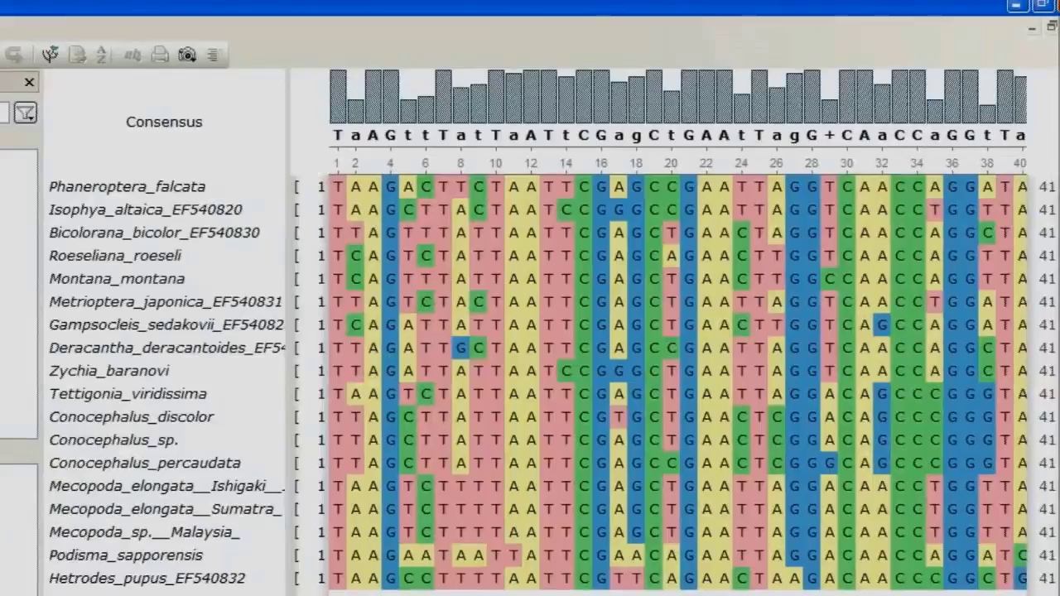
pyautogui.hscroll(8, 363, 384)
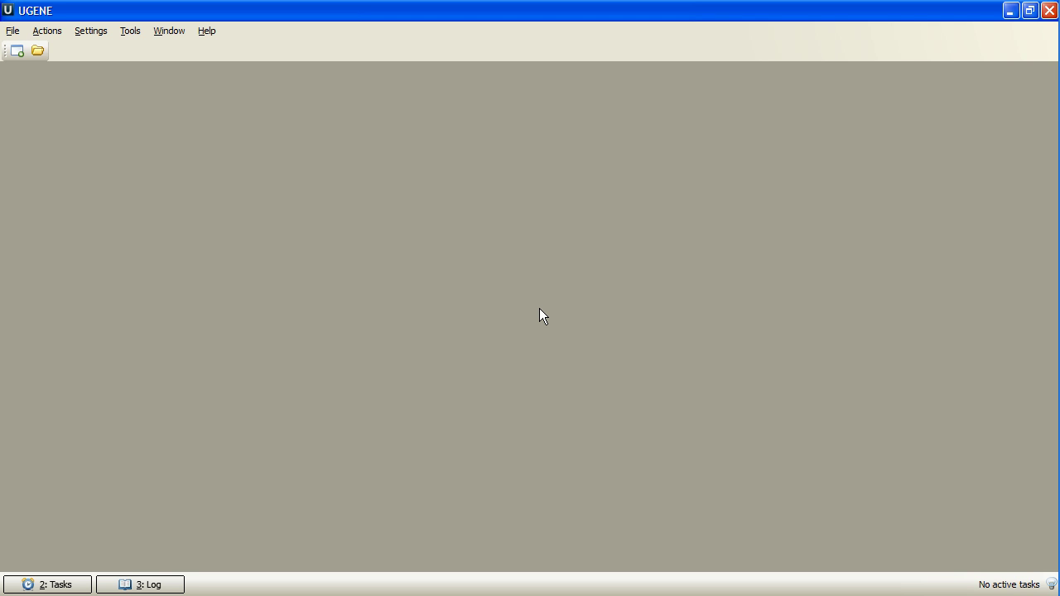
# Open the NC_014154.gb sample and enlarge the linear sequence panel below its circular map.
pyautogui.click(35, 49)
pyautogui.click(208, 100)
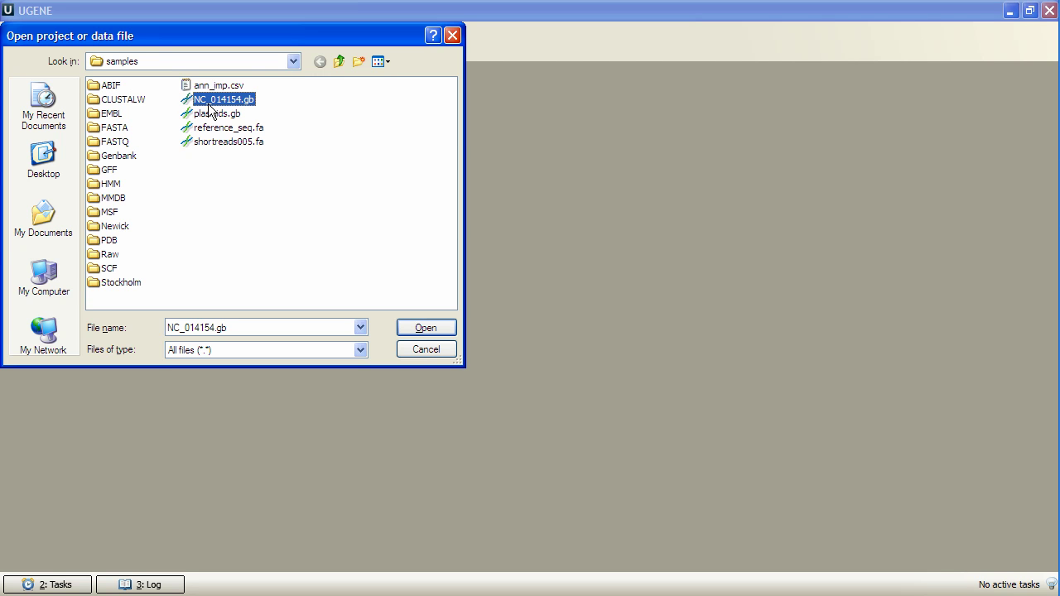
pyautogui.click(416, 328)
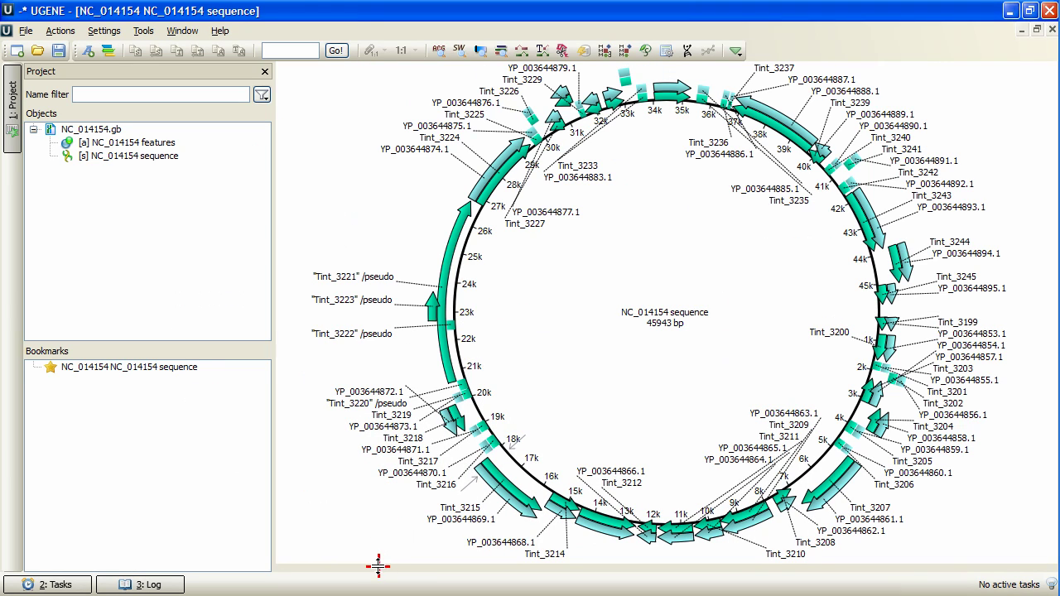
pyautogui.moveTo(373, 560); pyautogui.dragTo(354, 370)
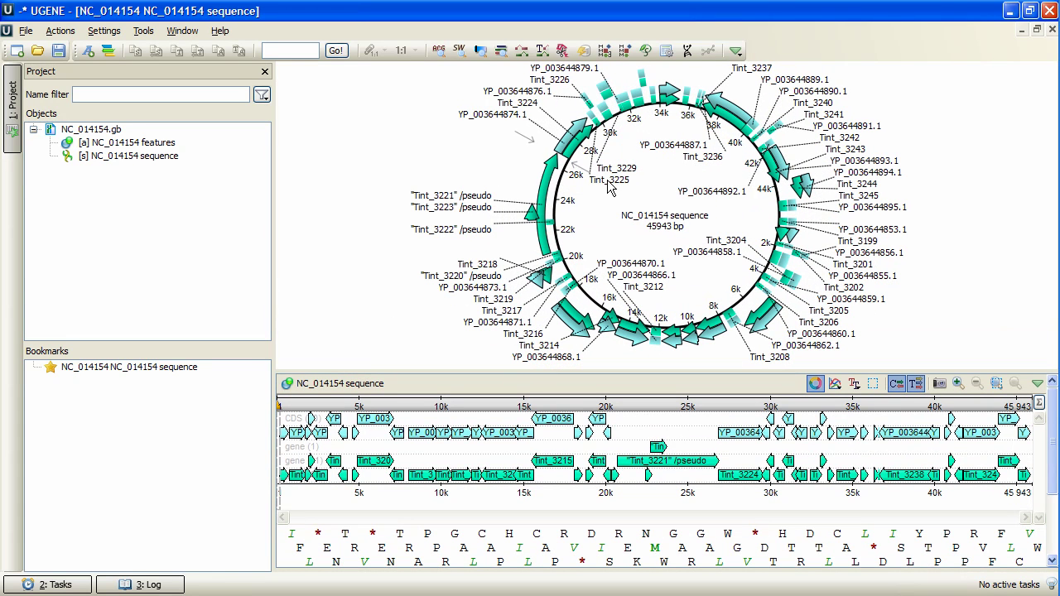
# Check feature labels, select positions 12435–25508 on the NC_014154 circular map, and rotate it.
pyautogui.moveTo(664, 150)
pyautogui.moveTo(596, 206)
pyautogui.moveTo(717, 203)
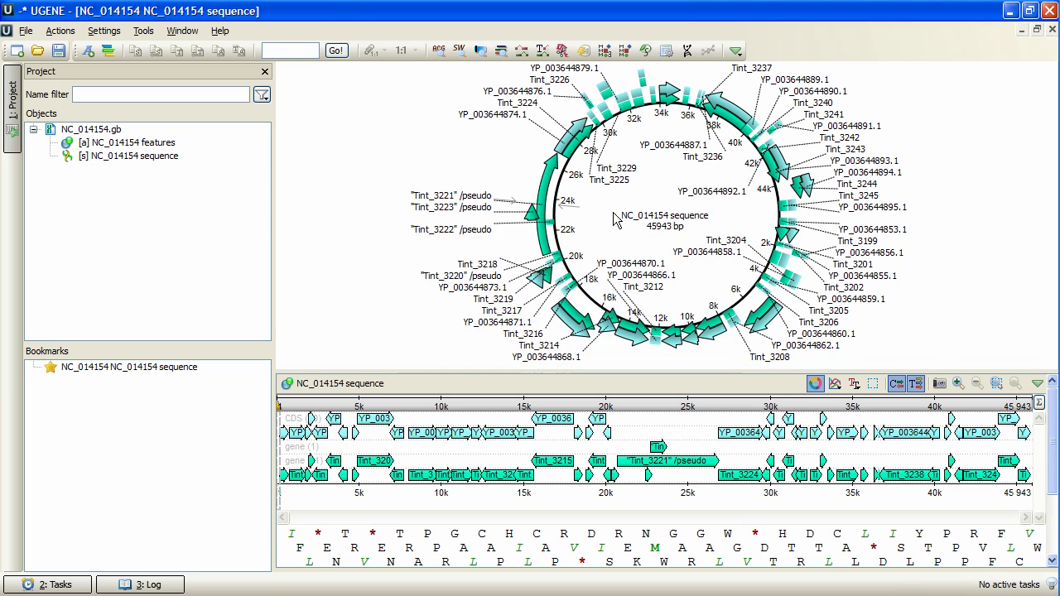
pyautogui.moveTo(602, 199)
pyautogui.mouseDown()
pyautogui.moveTo(611, 252)
pyautogui.moveTo(662, 281)
pyautogui.mouseUp()
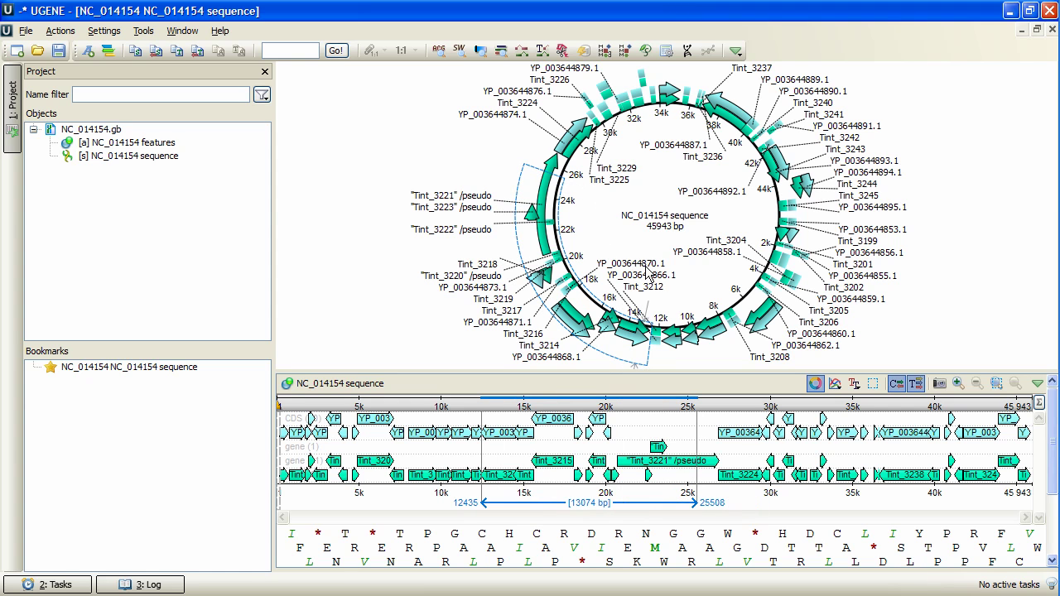
pyautogui.scroll(-10, 352, 191)
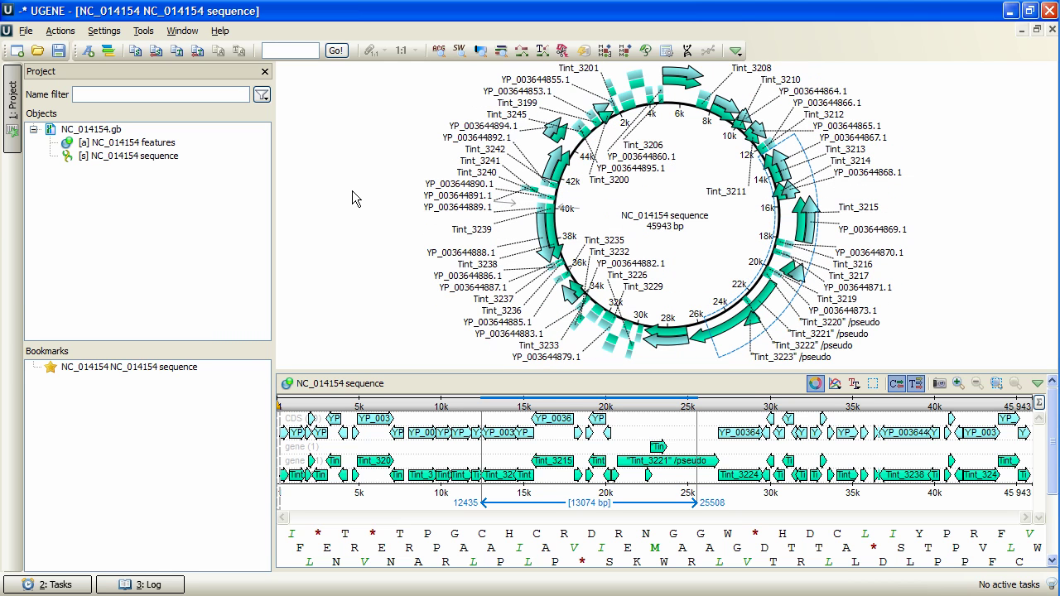
# Look over the map's Export menu options, then dismiss the menu to clear the 12435–25508 selection.
pyautogui.rightClick(354, 199)
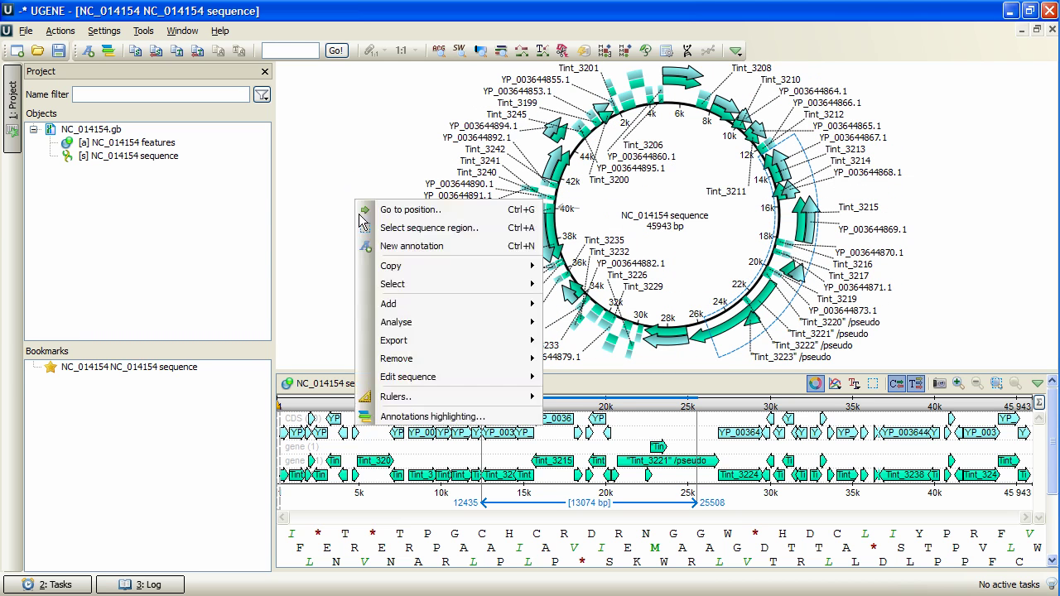
pyautogui.moveTo(416, 342)
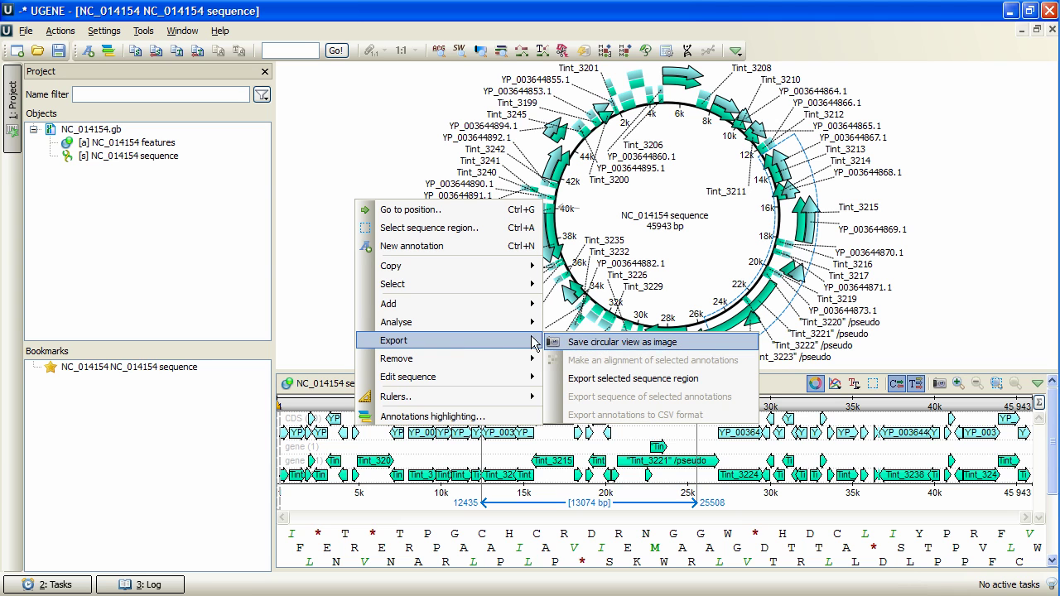
pyautogui.click(317, 339)
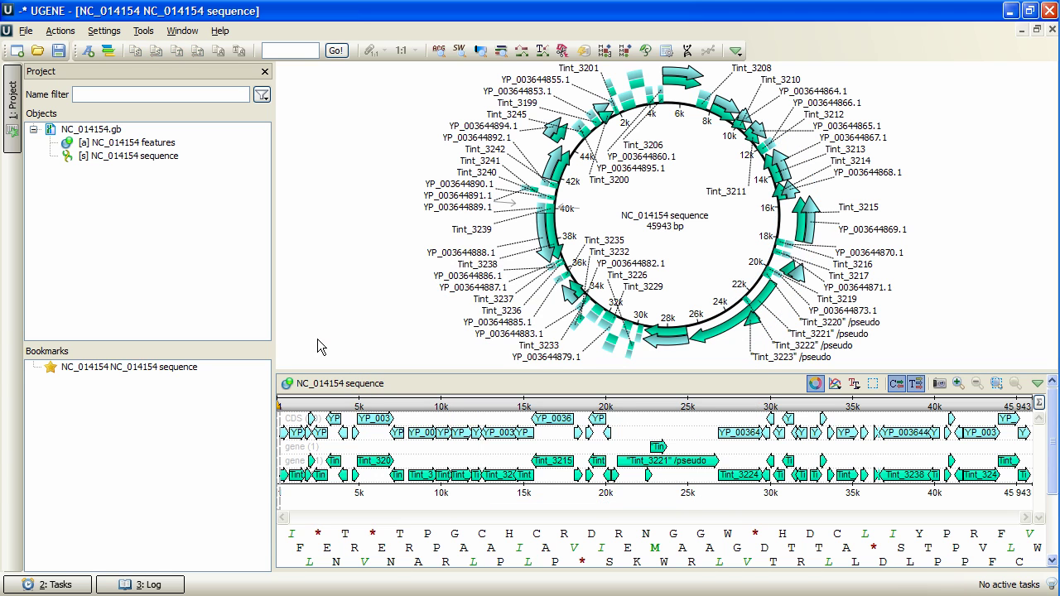
# Open plasmids.gb, select an arc on NC_014157, then rotate and narrow the NC_014154 map.
pyautogui.click(58, 50)
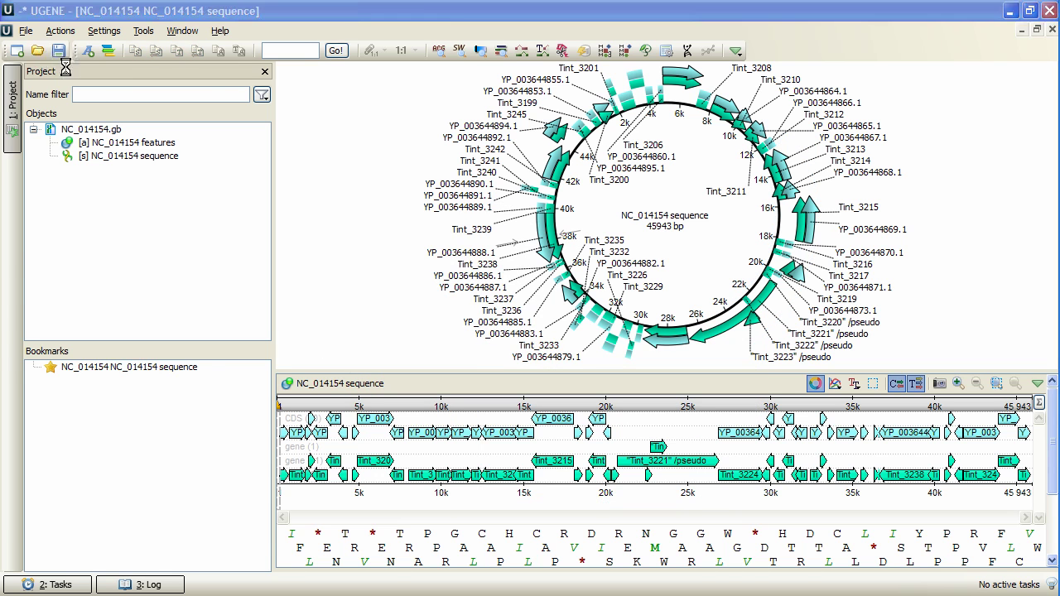
pyautogui.click(196, 113)
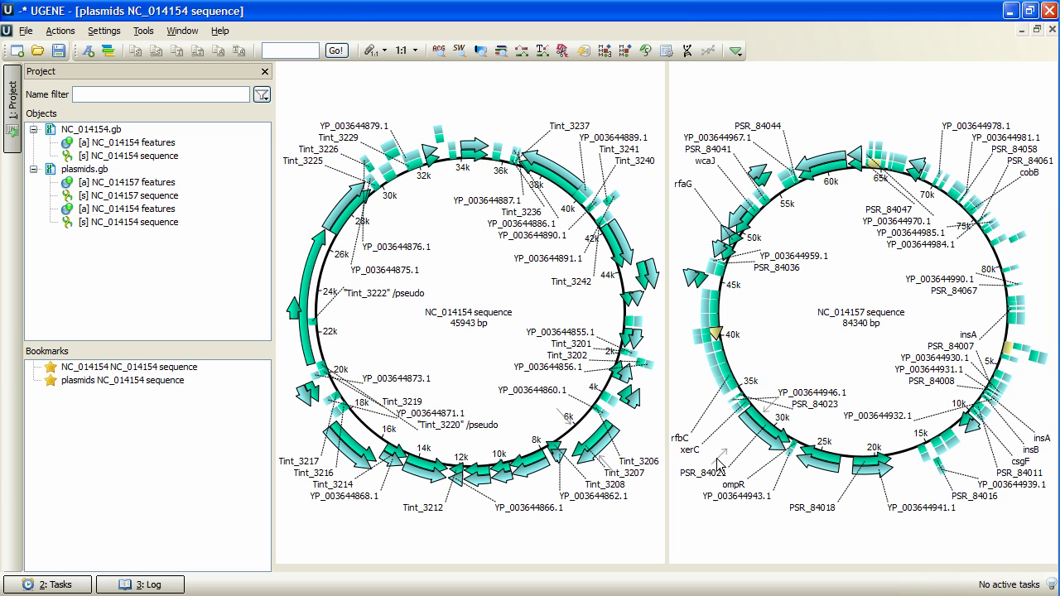
pyautogui.moveTo(742, 322); pyautogui.dragTo(828, 433)
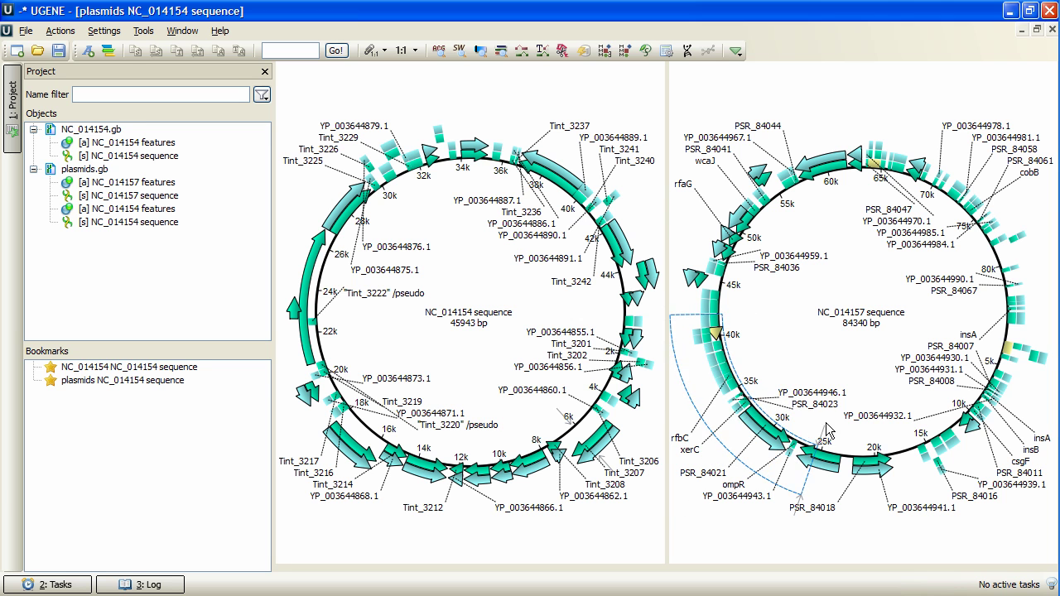
pyautogui.scroll(-3, 448, 325)
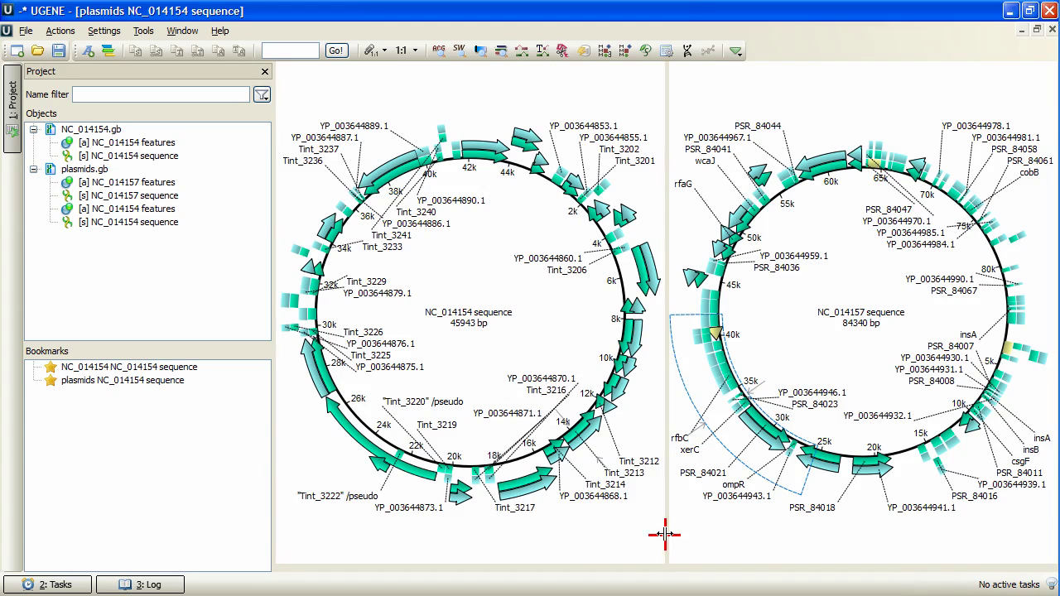
pyautogui.moveTo(665, 528); pyautogui.dragTo(648, 504)
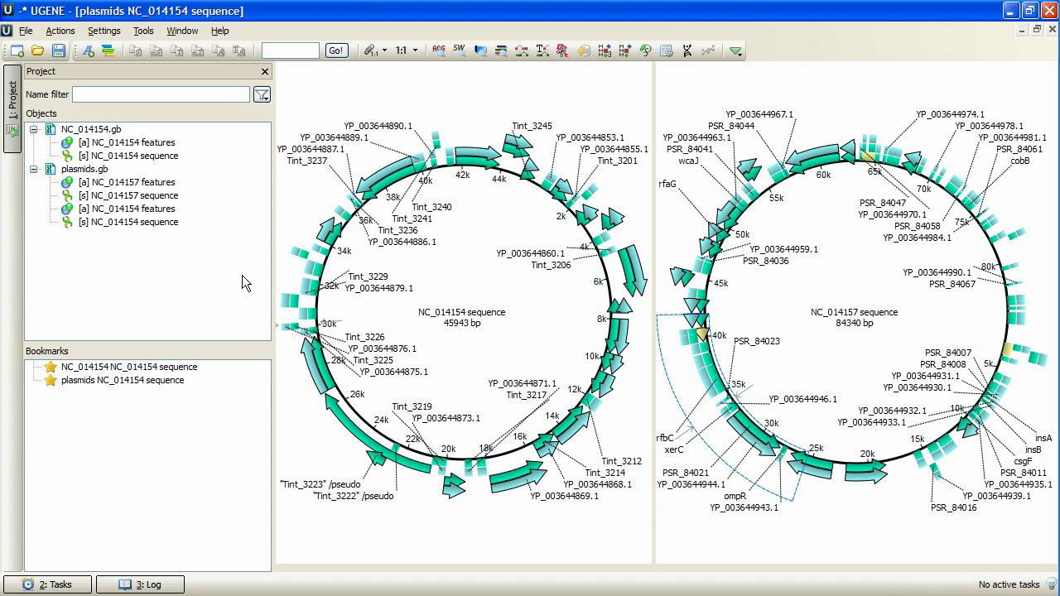
# Activate the existing NC_014154 sequence view and enlarge its sequence panel to show DNA rows.
pyautogui.doubleClick(170, 155)
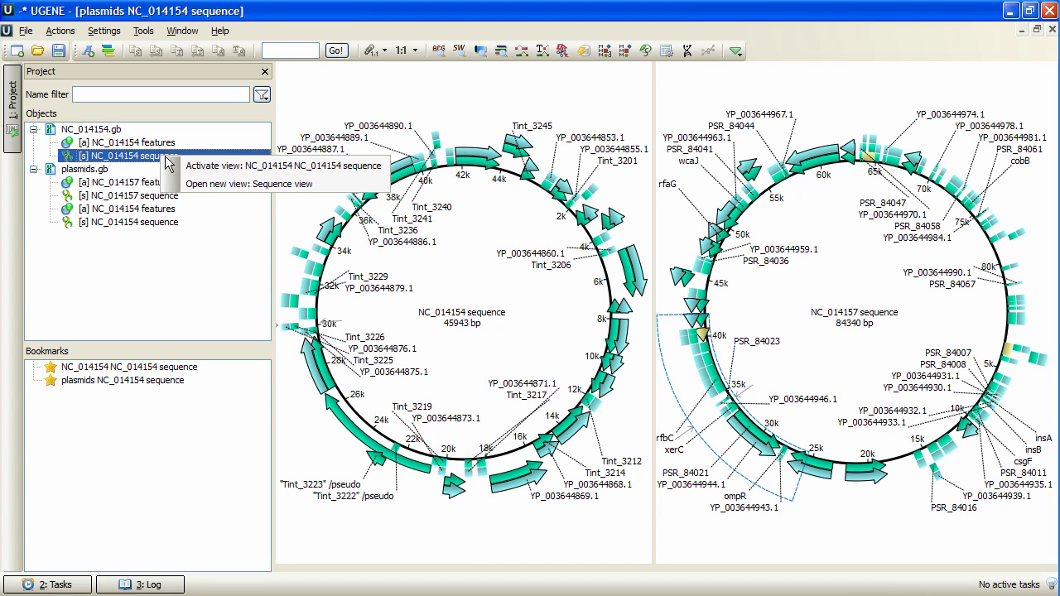
pyautogui.press('Return')
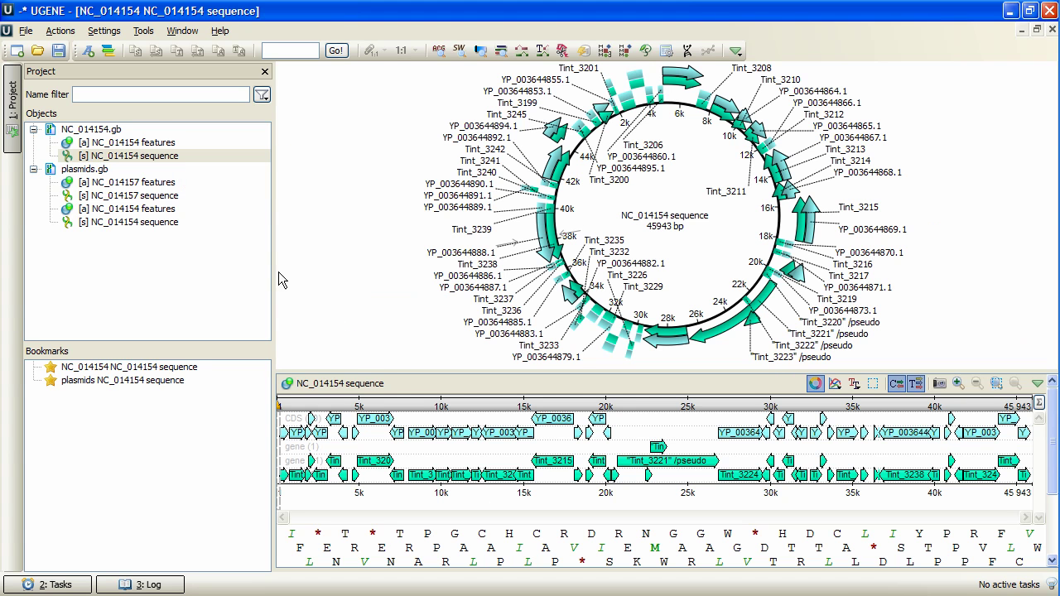
pyautogui.moveTo(362, 372)
pyautogui.mouseDown()
pyautogui.moveTo(352, 220)
pyautogui.moveTo(347, 236)
pyautogui.mouseUp()
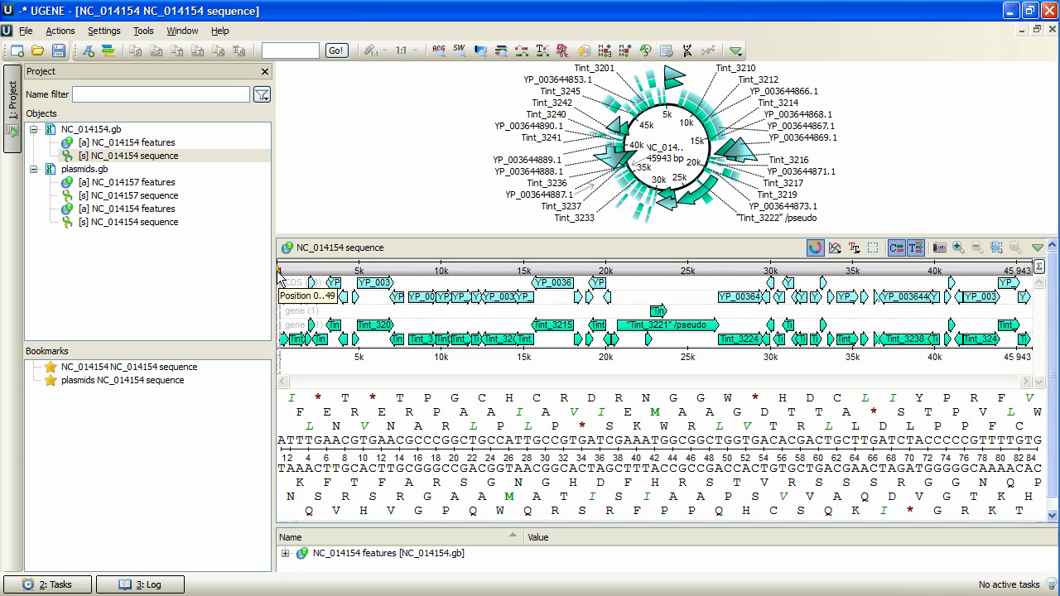
# Select a short region near the start, then move the detailed view to around positions 17261–17344.
pyautogui.moveTo(279, 275); pyautogui.dragTo(476, 274)
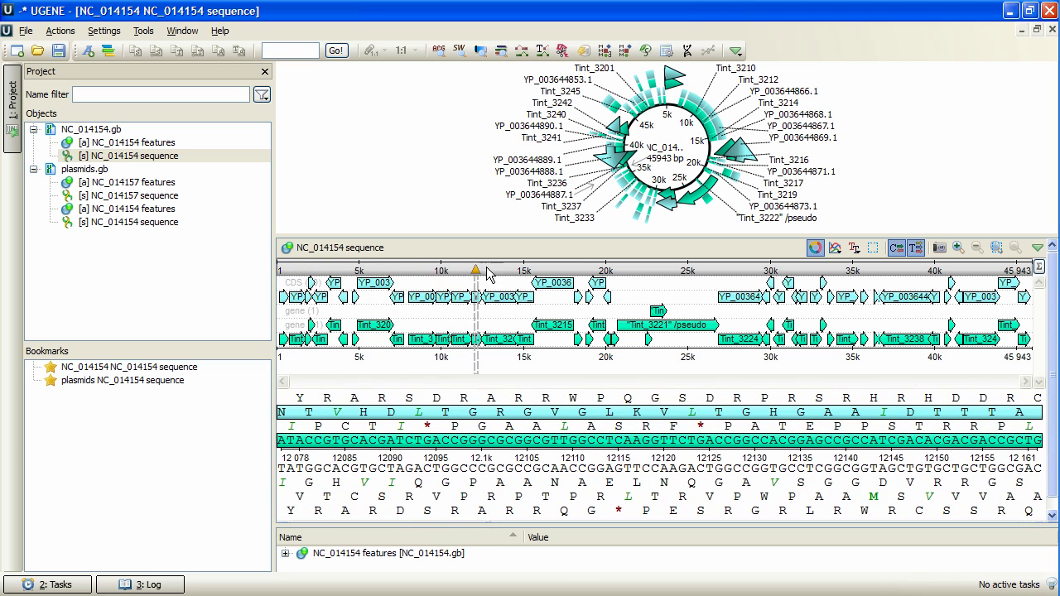
pyautogui.click(561, 272)
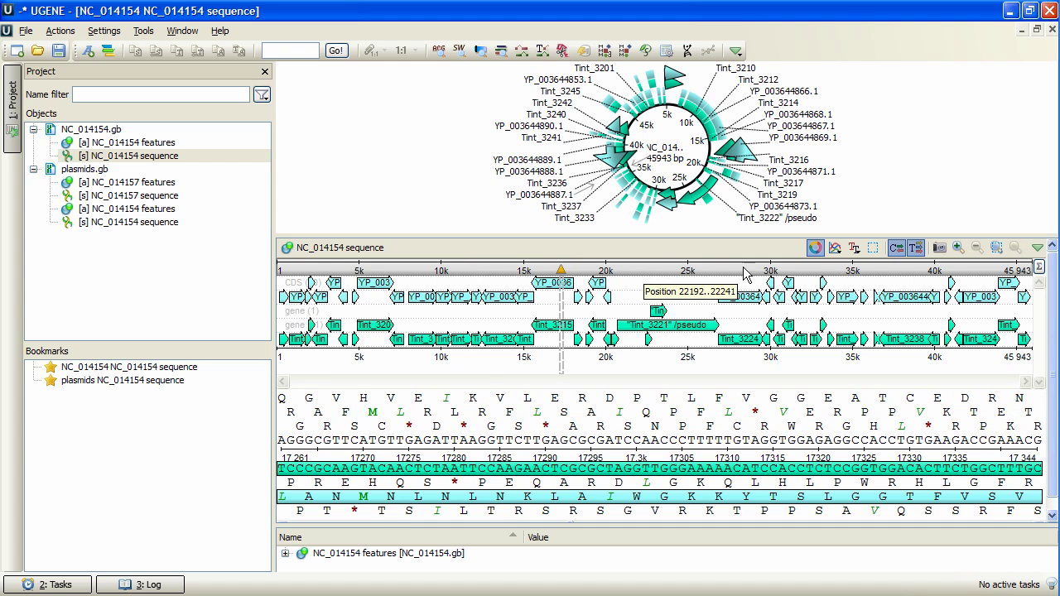
# Turn on the annotation density graph along the NC_014154 overview ruler.
pyautogui.click(1040, 268)
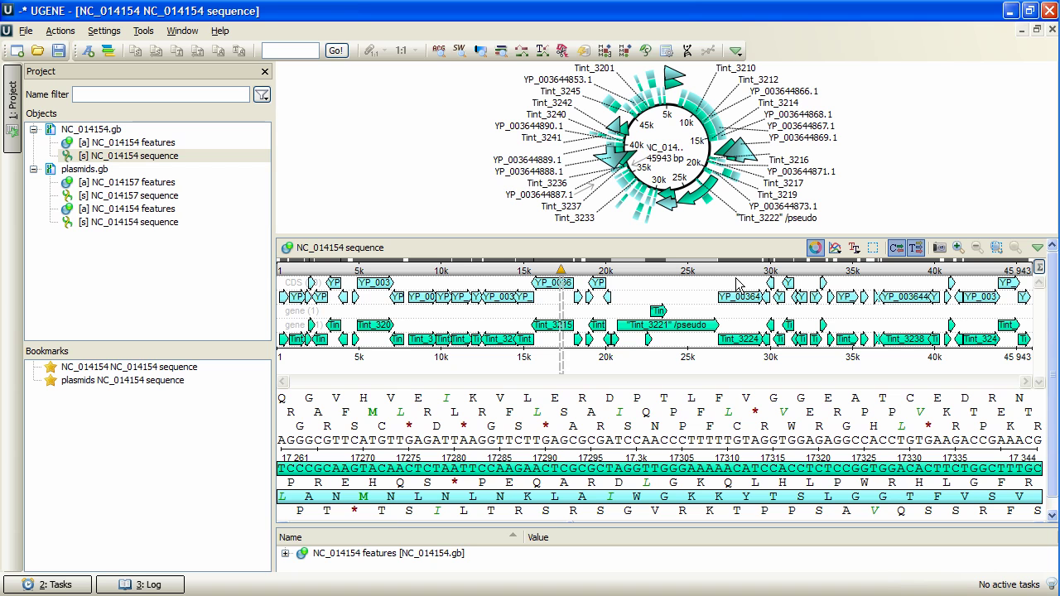
# In Far Manager's console, run 'ugene align --in=COI.aln --out=result.aln' to align COI.aln with MUSCLE.
pyautogui.hotkey('alt', 'Tab')
pyautogui.hotkey('alt', 'Tab')
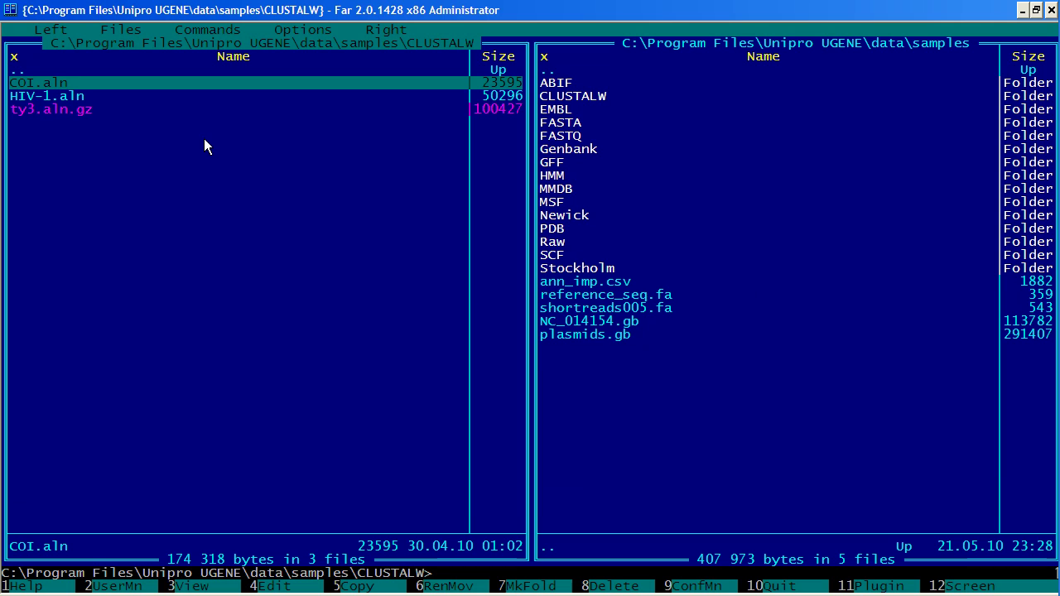
pyautogui.hotkey('ctrl', 'o')
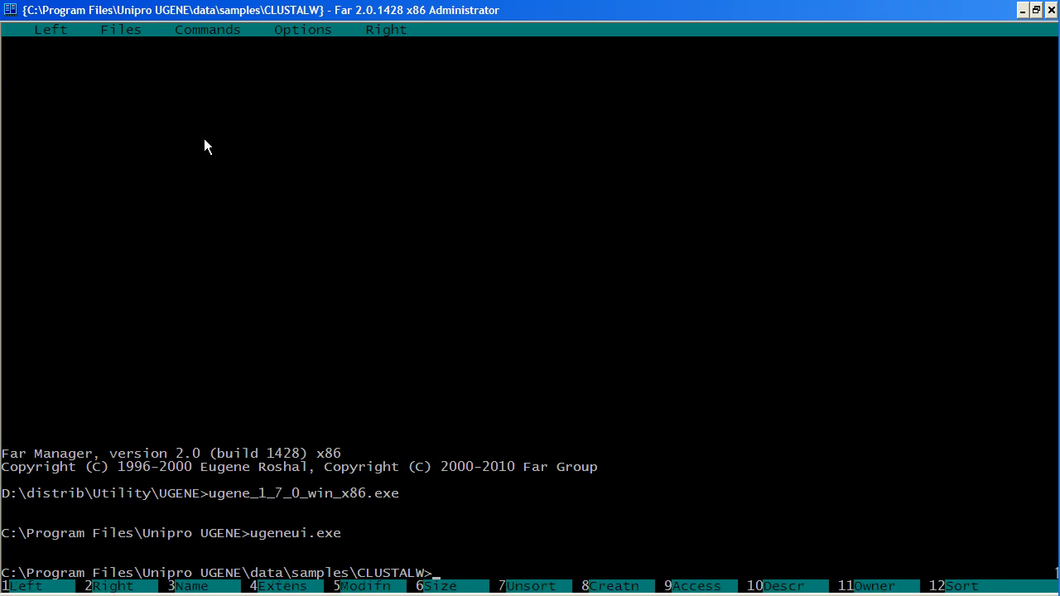
pyautogui.write('ugene al')
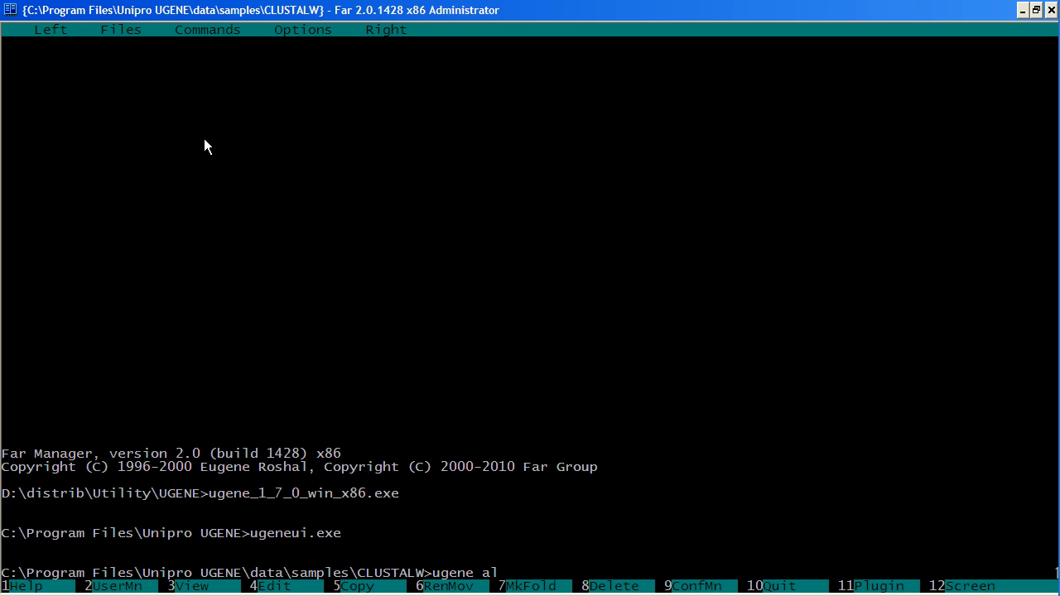
pyautogui.write('ign --in=COI.aln')
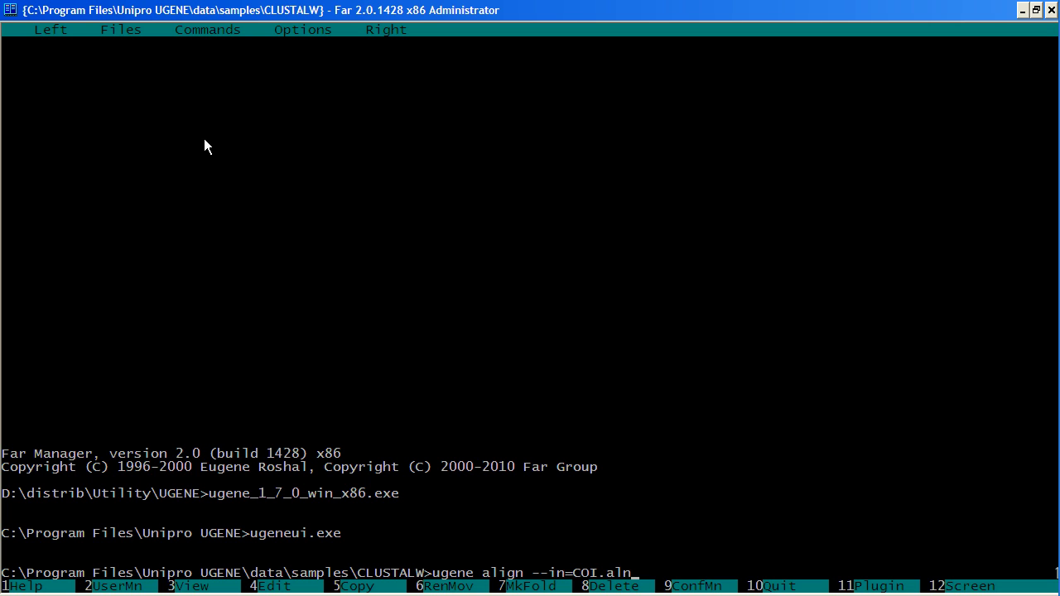
pyautogui.write(' --out=result.aln')
pyautogui.press('Return')
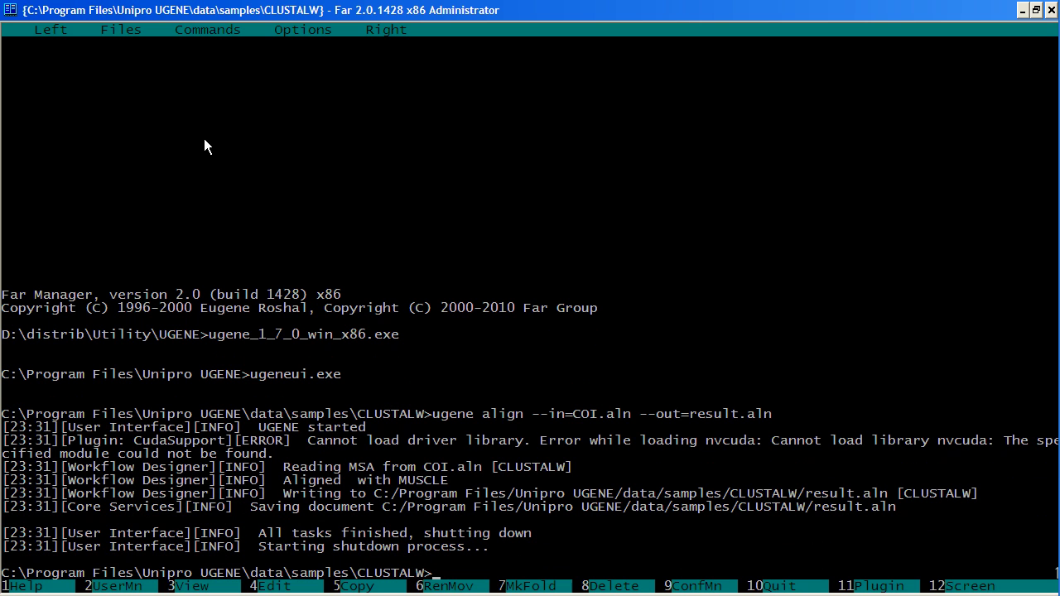
# View result.aln in the editor, page through the alignment, then return to Opera.
pyautogui.hotkey('ctrl', 'o')
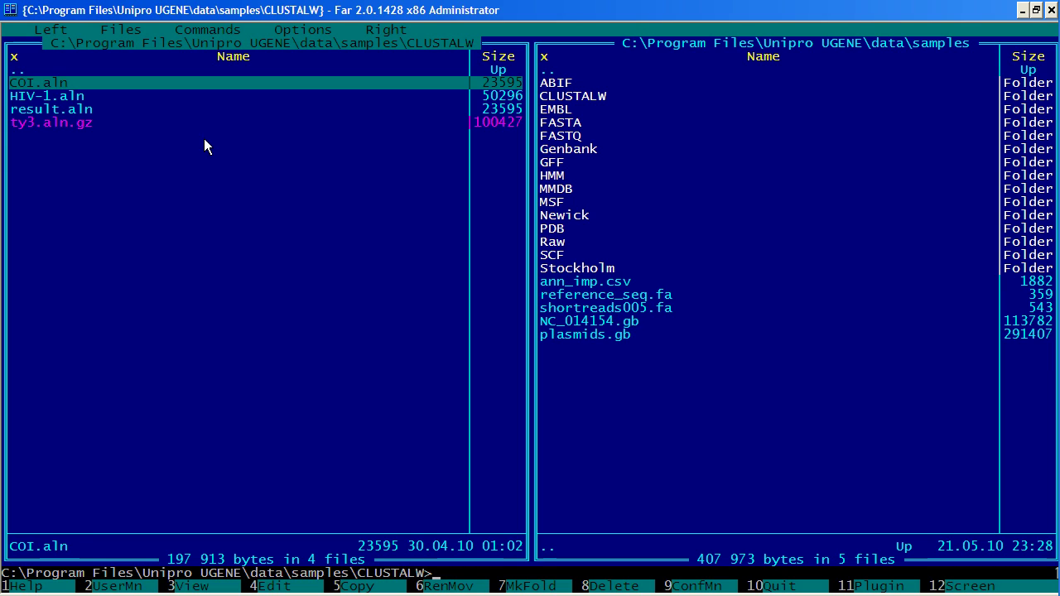
pyautogui.press('Down')
pyautogui.press('Down')
pyautogui.press('F4')
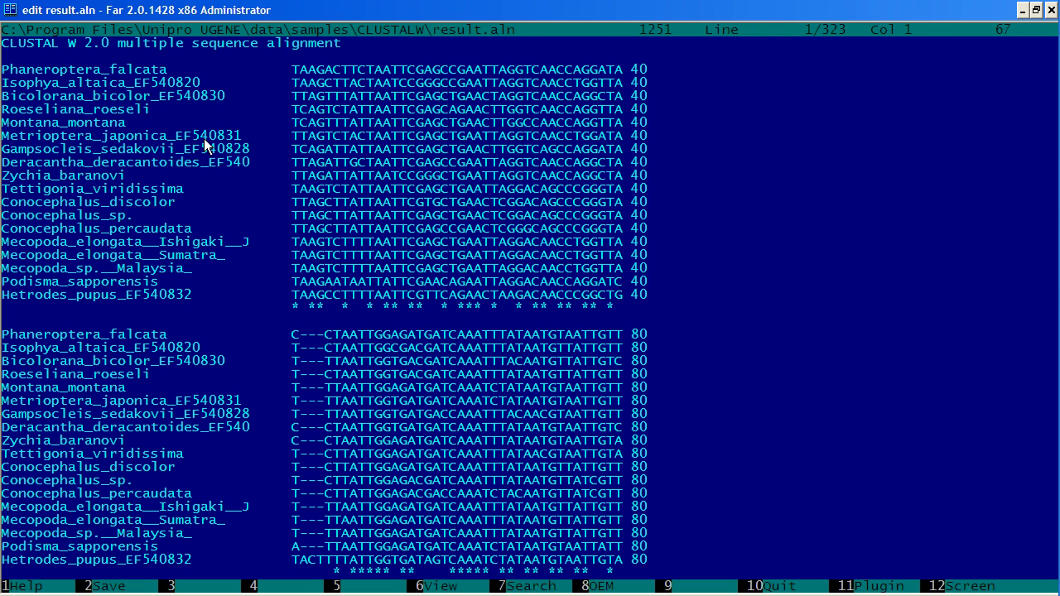
pyautogui.press('pagedown')
pyautogui.press('pagedown')
pyautogui.press('pagedown')
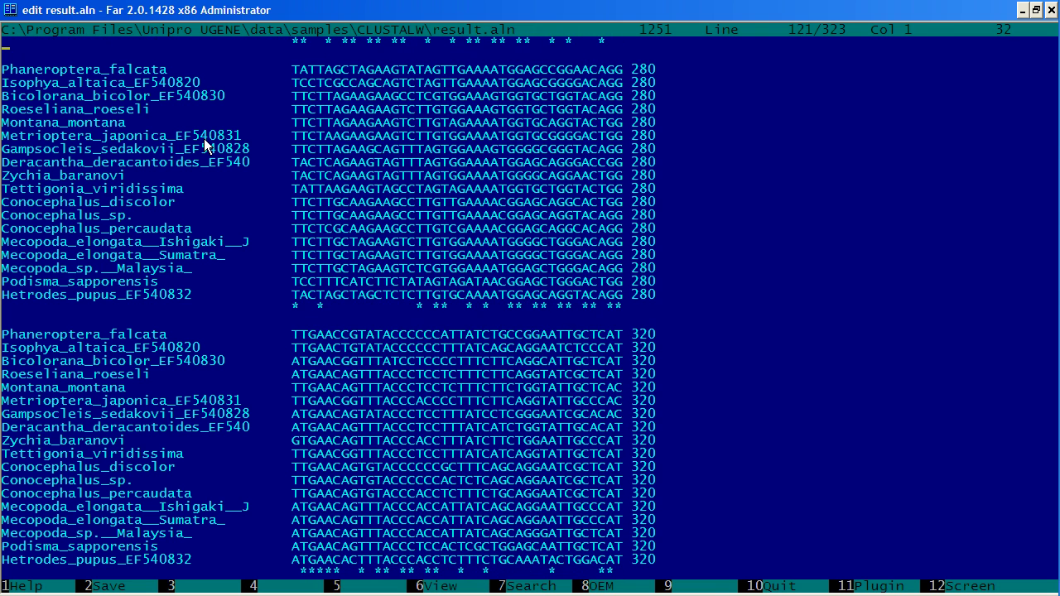
pyautogui.press('Escape')
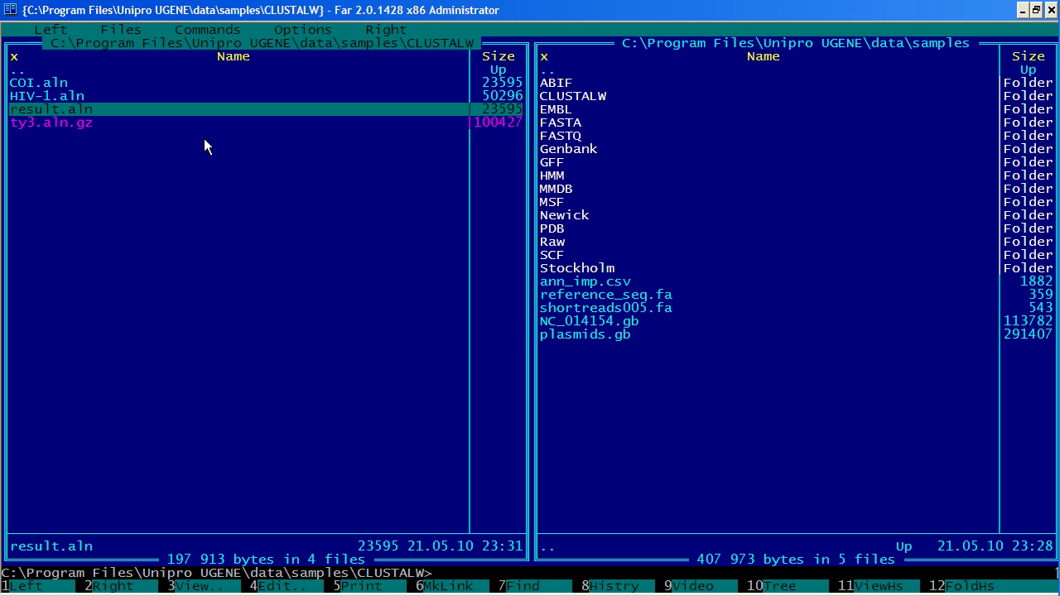
pyautogui.hotkey('alt', 'Tab')
pyautogui.hotkey('alt', 'Tab')
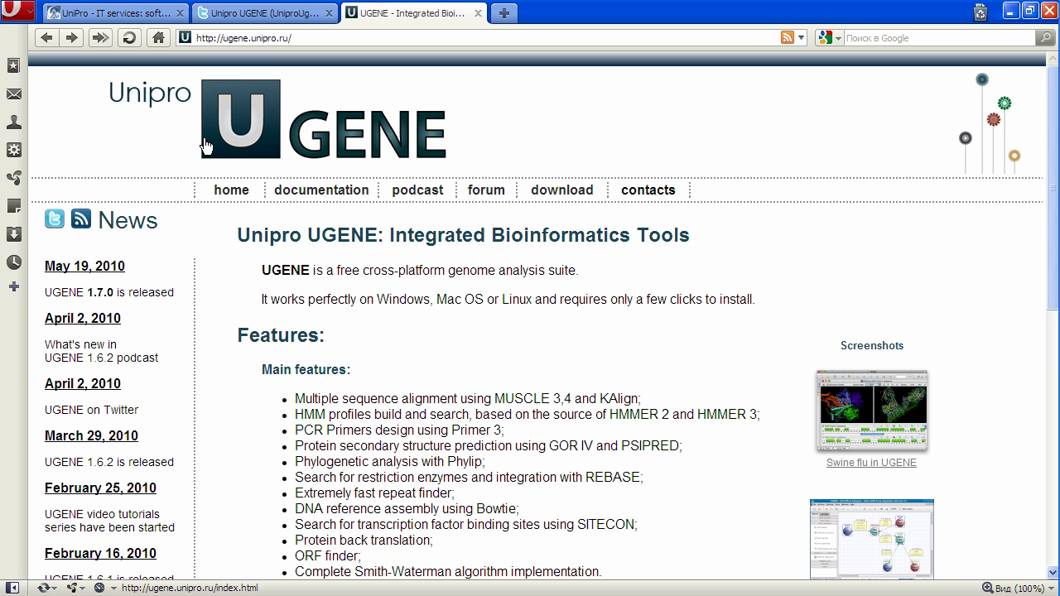
# Find the 'Align sequences using MUSCLE3' section on the user manual's Command line interface page, then return to UGENE.
pyautogui.click(286, 191)
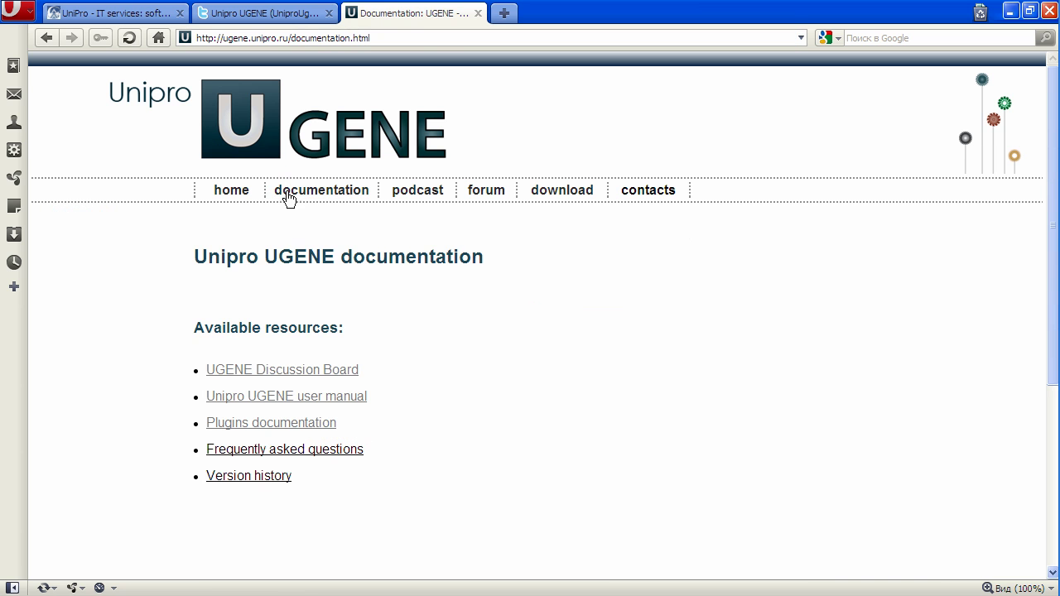
pyautogui.click(305, 396)
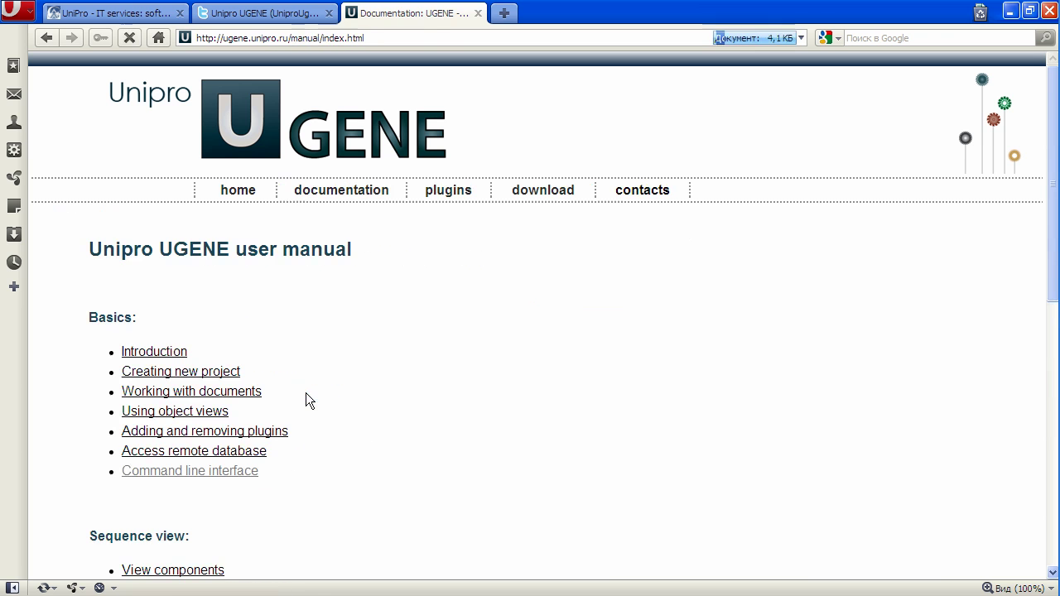
pyautogui.click(253, 472)
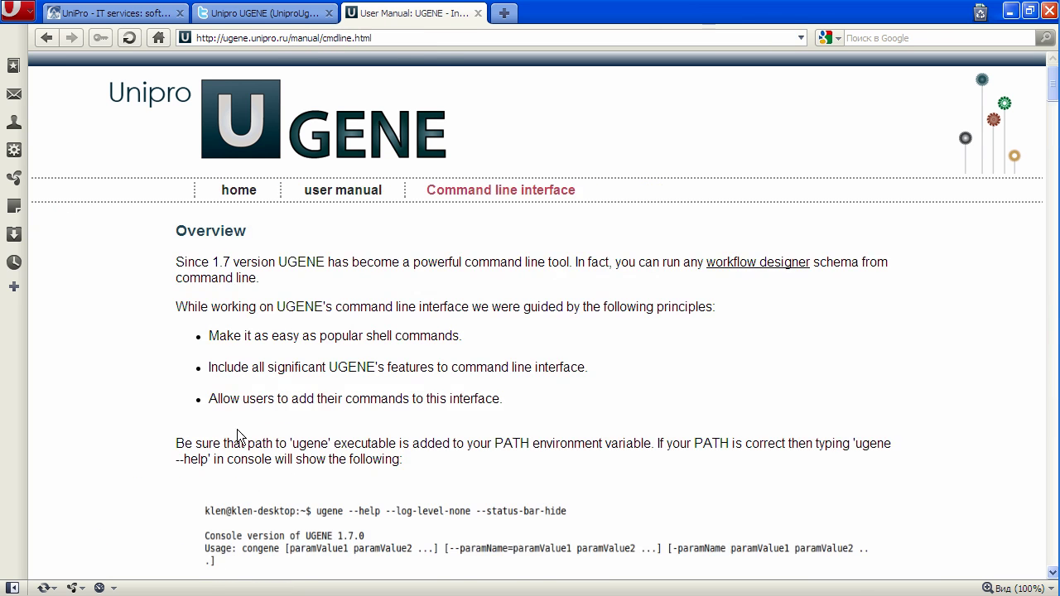
pyautogui.scroll(-10, 171, 356)
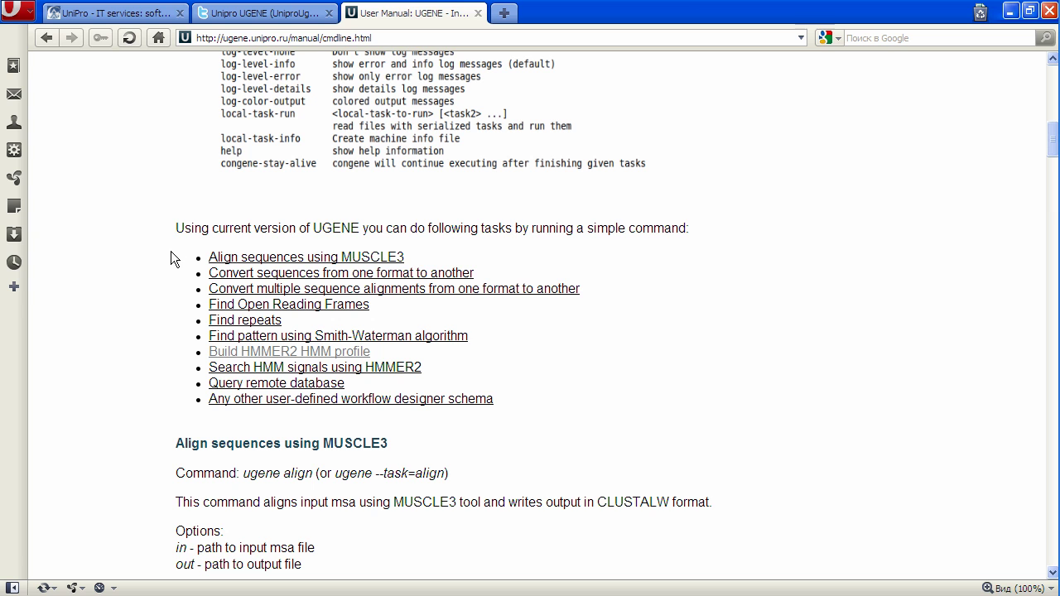
pyautogui.hotkey('alt', 'Tab')
pyautogui.hotkey('alt', 'Tab')
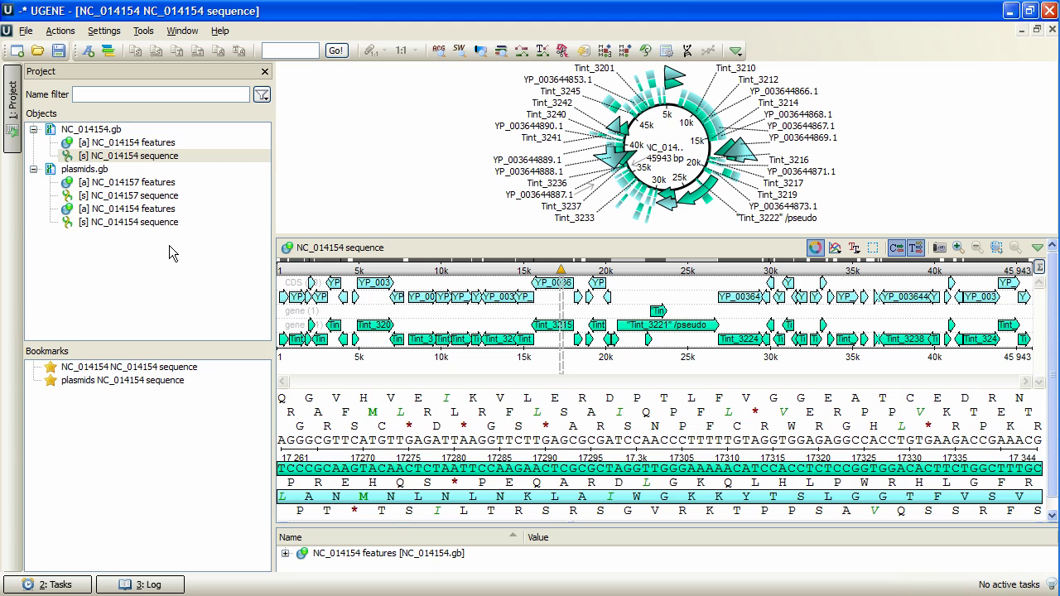
# Import annotations from CSV into NC_014154.gb, reading the samples file ann_imp.csv.
pyautogui.rightClick(103, 132)
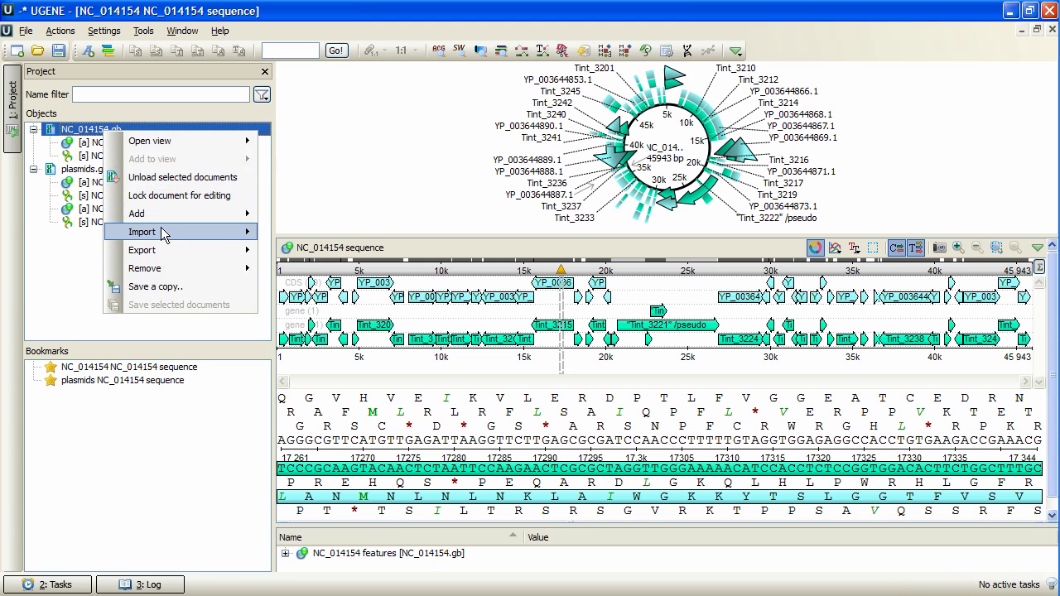
pyautogui.moveTo(207, 235)
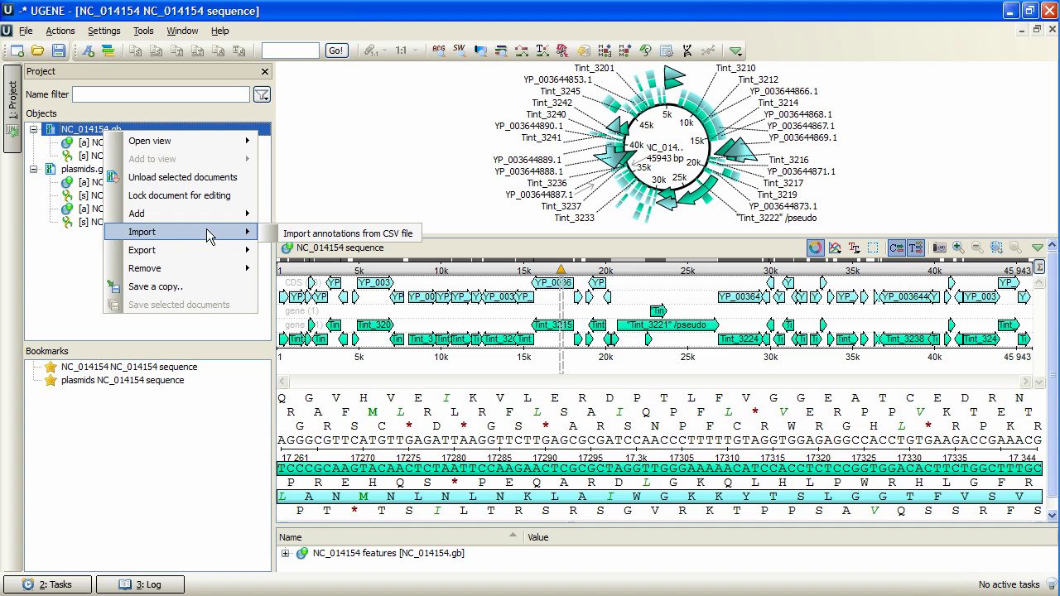
pyautogui.click(403, 236)
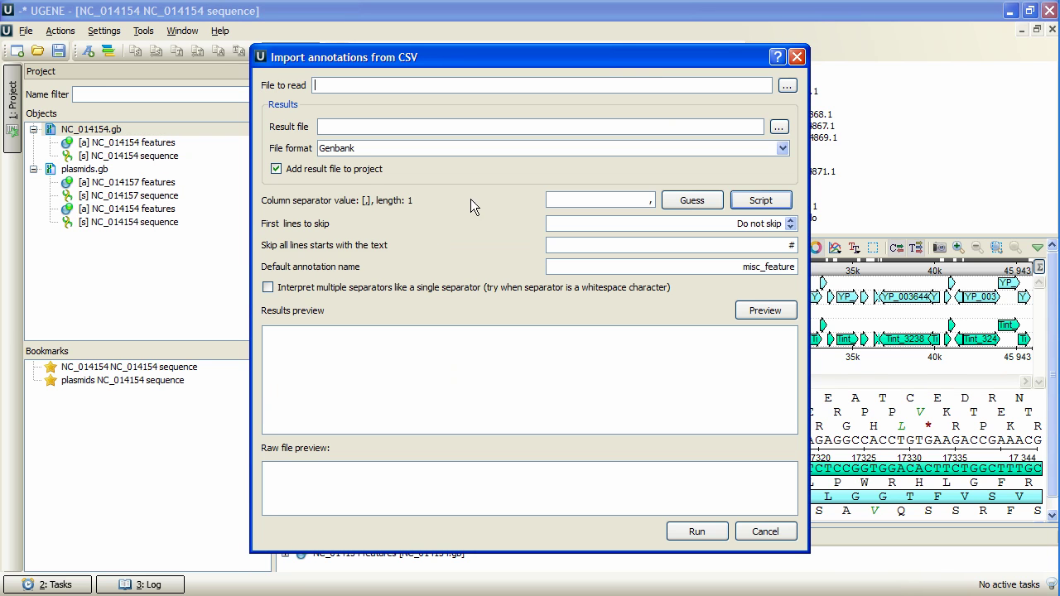
pyautogui.click(786, 85)
pyautogui.click(222, 87)
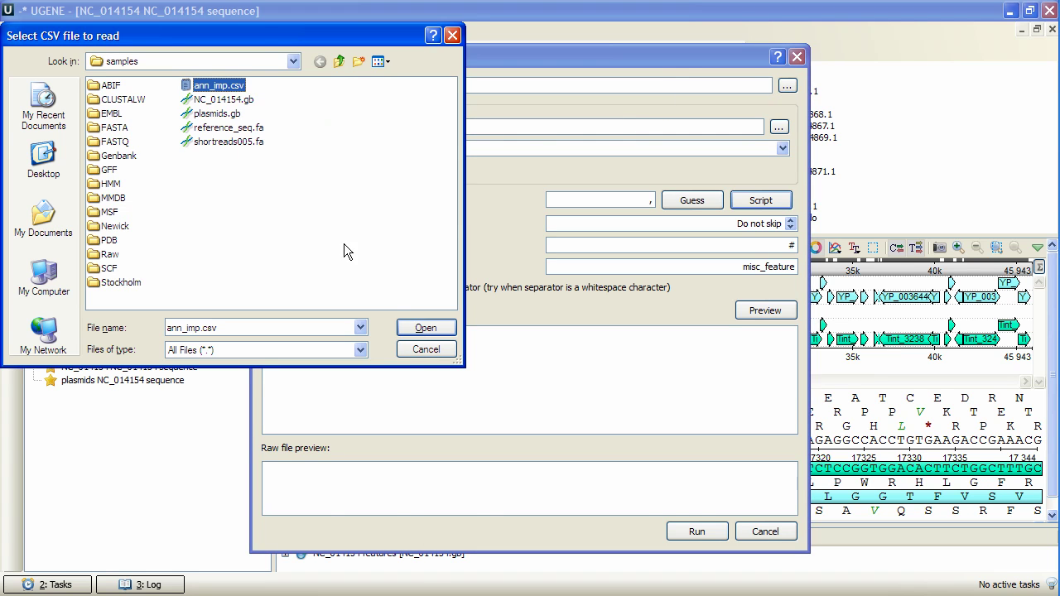
pyautogui.click(418, 328)
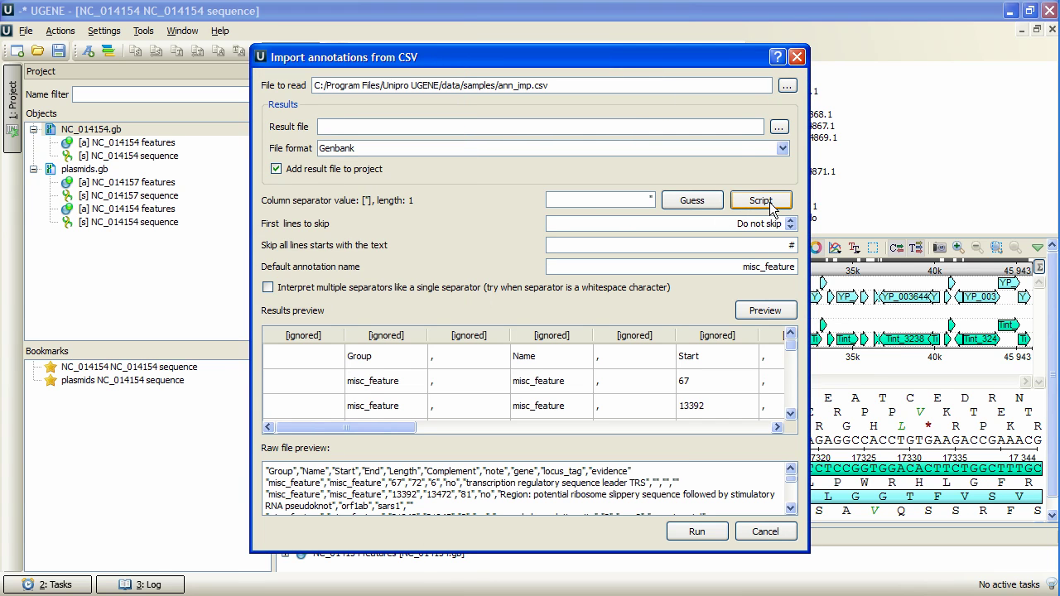
# Change the parsing script's separator from line.split(" ") to line.split(",") and preview the parsed rows.
pyautogui.click(769, 204)
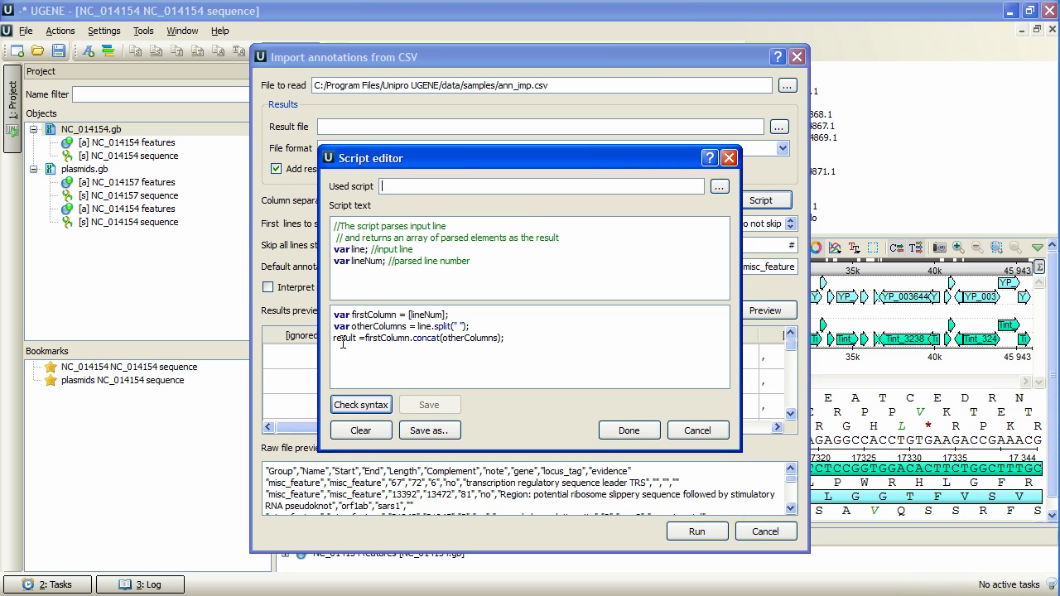
pyautogui.doubleClick(353, 250)
pyautogui.moveTo(331, 338); pyautogui.dragTo(357, 338)
pyautogui.click(459, 326)
pyautogui.press('BackSpace')
pyautogui.write(',')
pyautogui.click(611, 433)
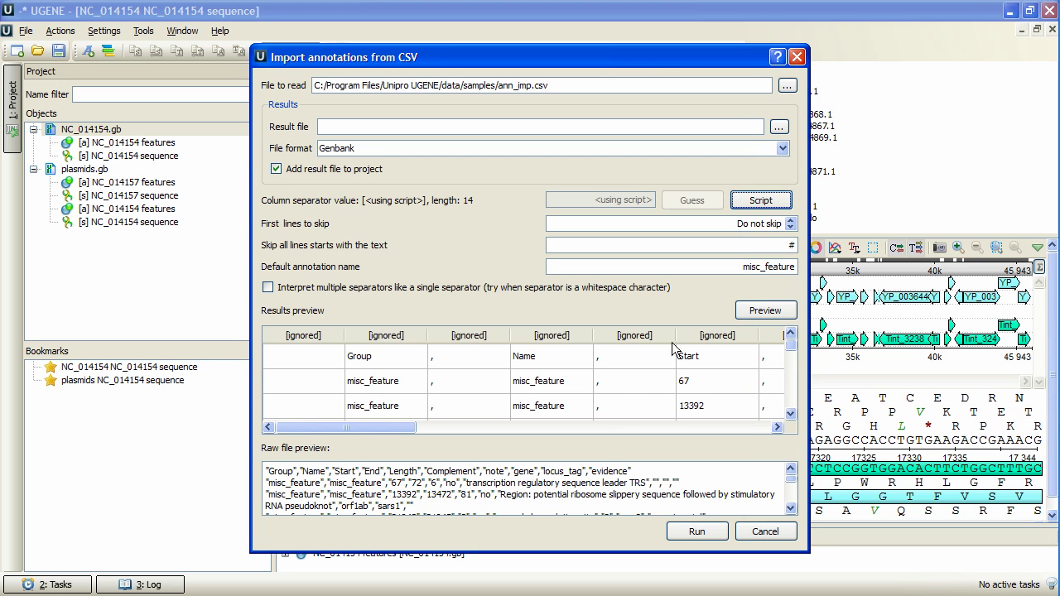
pyautogui.click(750, 314)
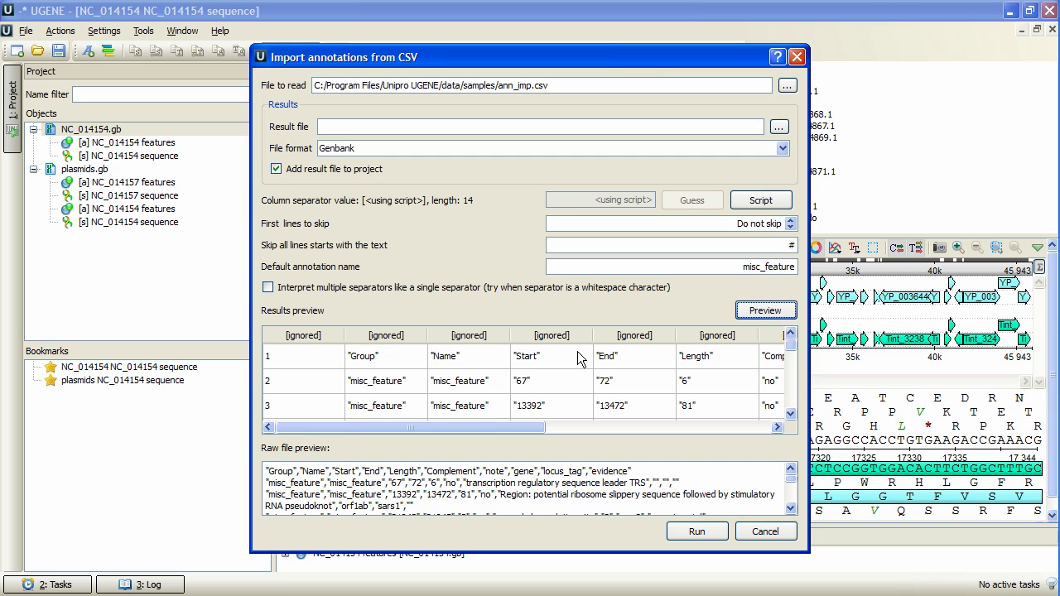
# Edit the script's first column to [lineNum+5] and refresh the preview so rows start at 6.
pyautogui.click(757, 202)
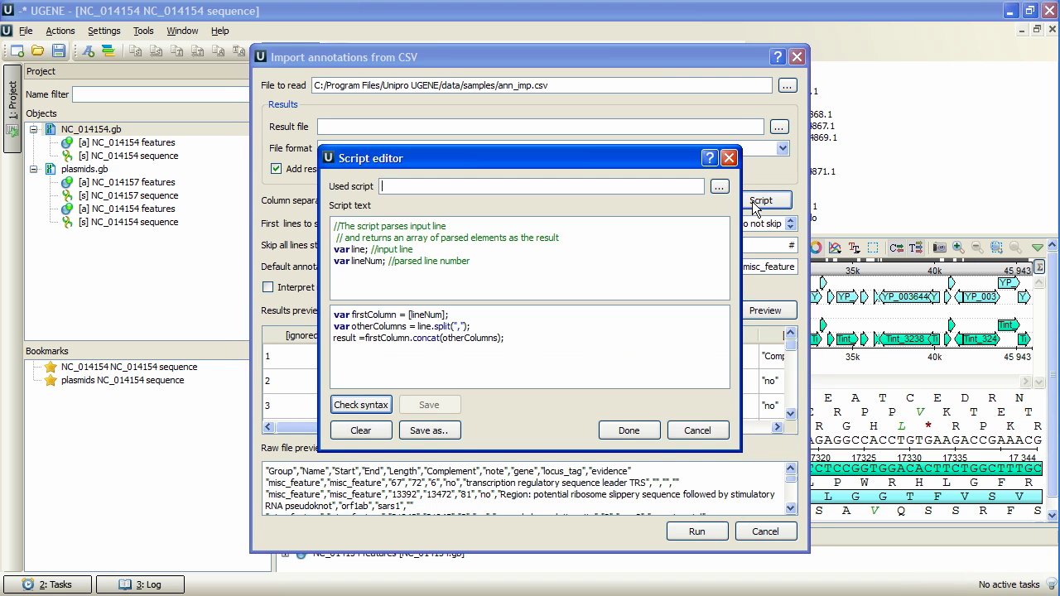
pyautogui.click(445, 314)
pyautogui.write('+5')
pyautogui.click(629, 429)
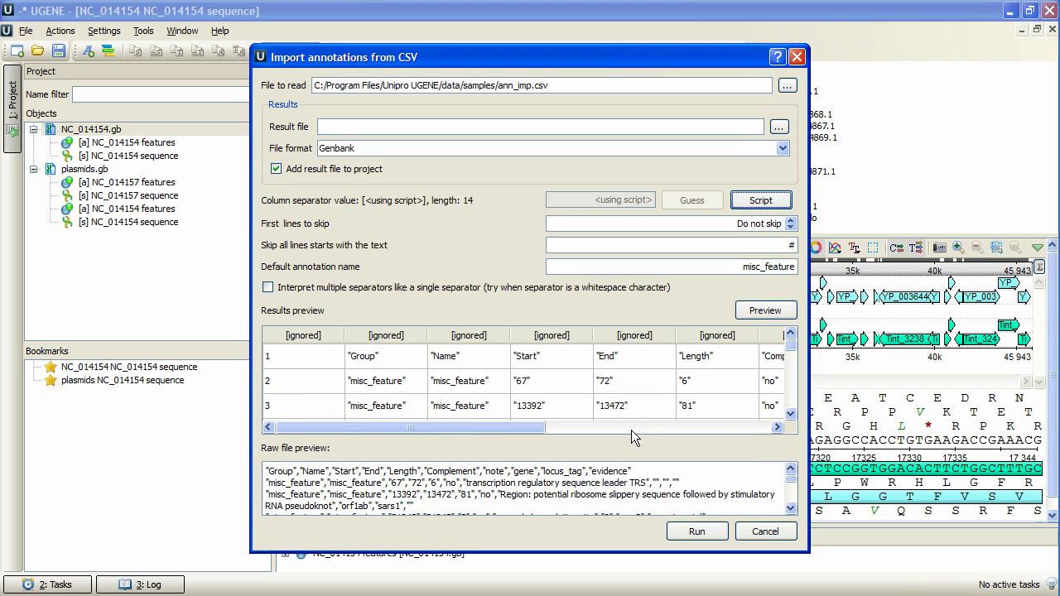
pyautogui.click(751, 318)
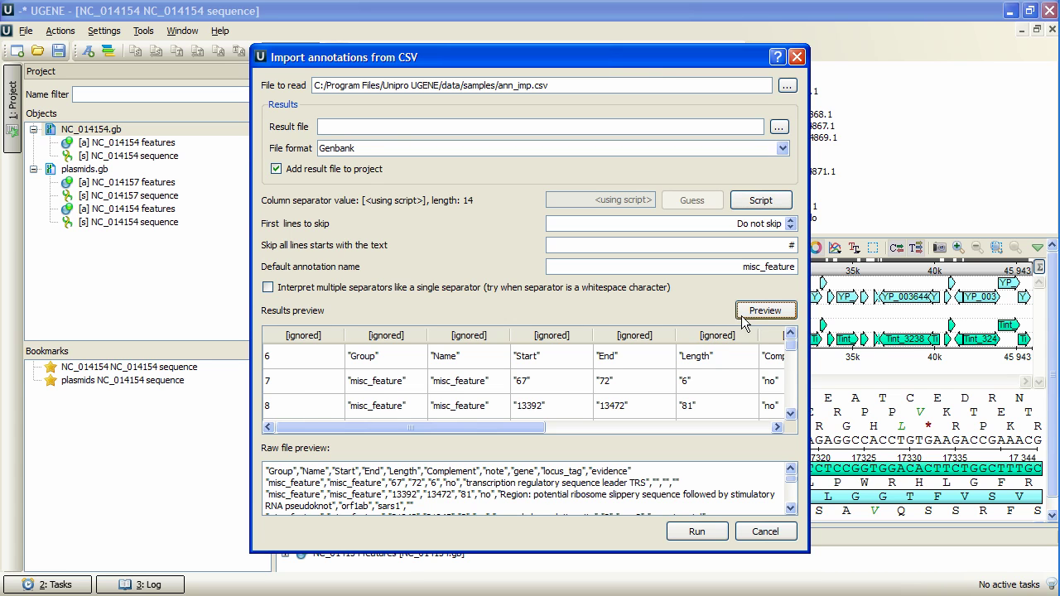